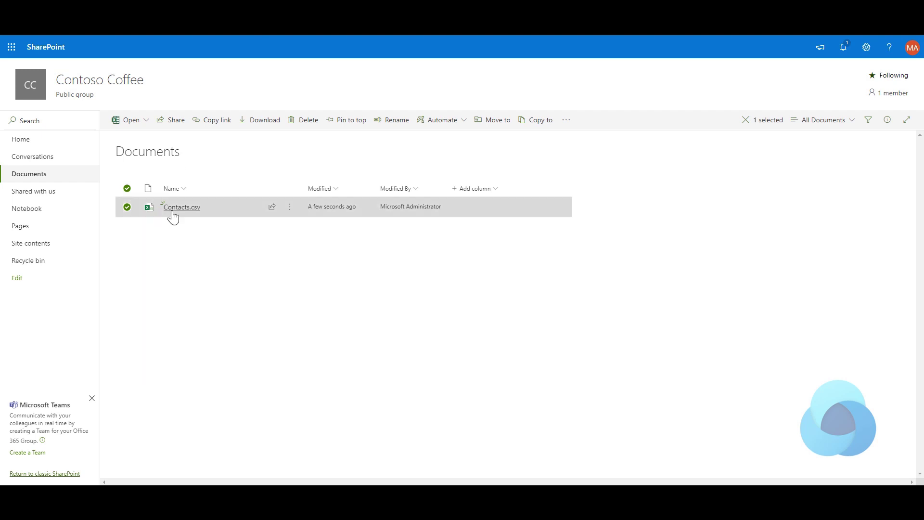
# Bring up Contacts.csv in the Contoso Coffee Documents library
pyautogui.moveTo(171, 216)
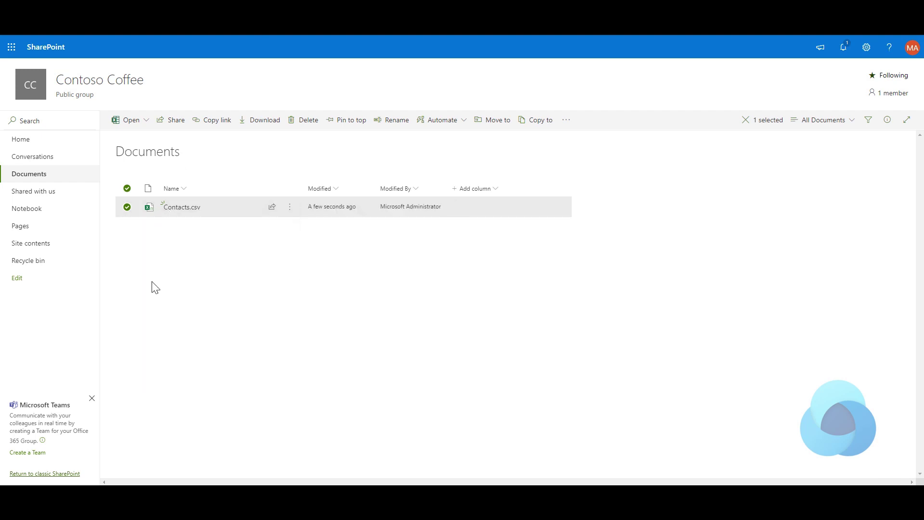
pyautogui.click(291, 235)
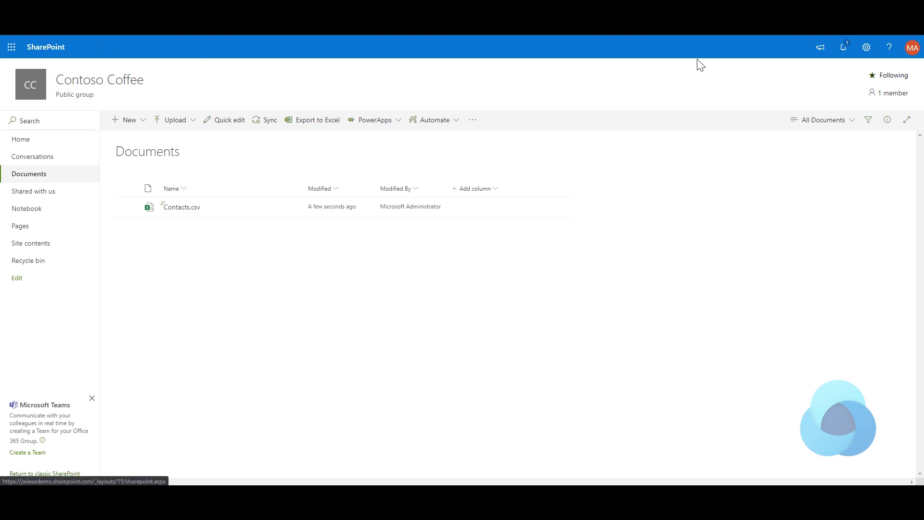
pyautogui.click(912, 46)
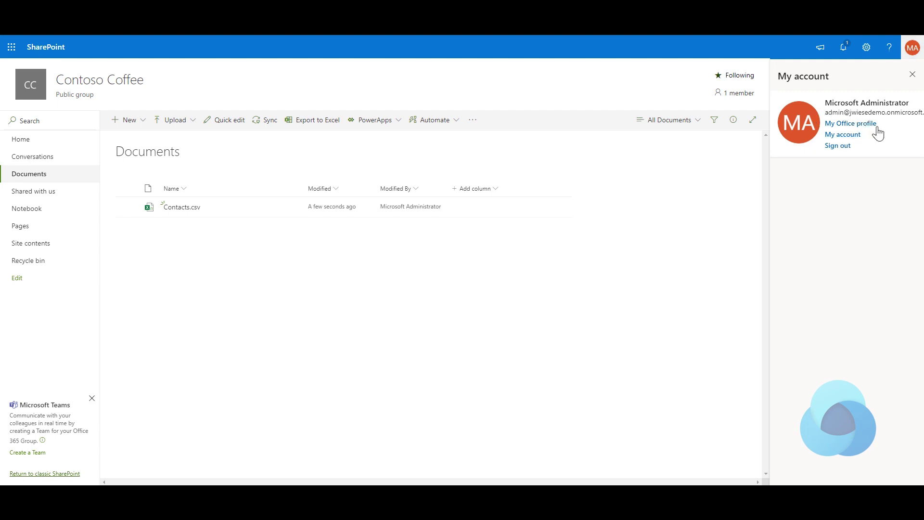
pyautogui.click(913, 74)
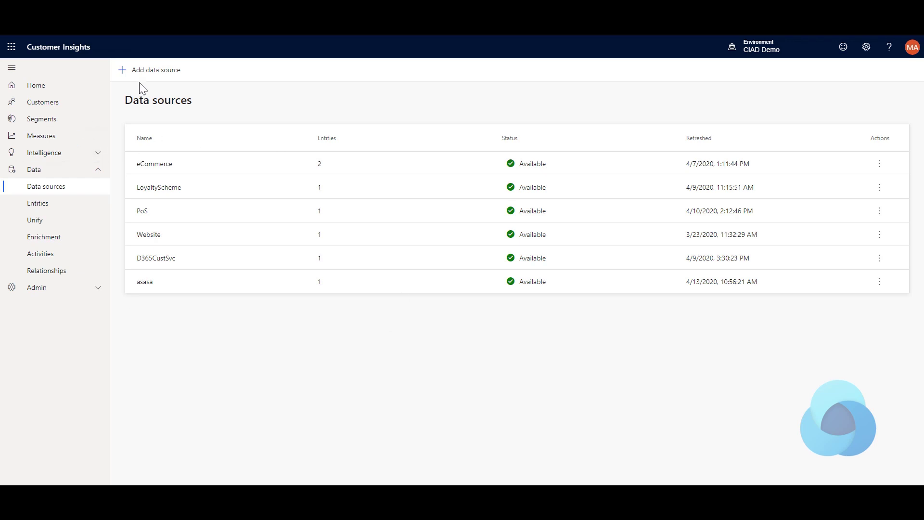
# Add an imported data source named 'Sharepoint' and start filling in the Text/CSV file path
pyautogui.click(143, 72)
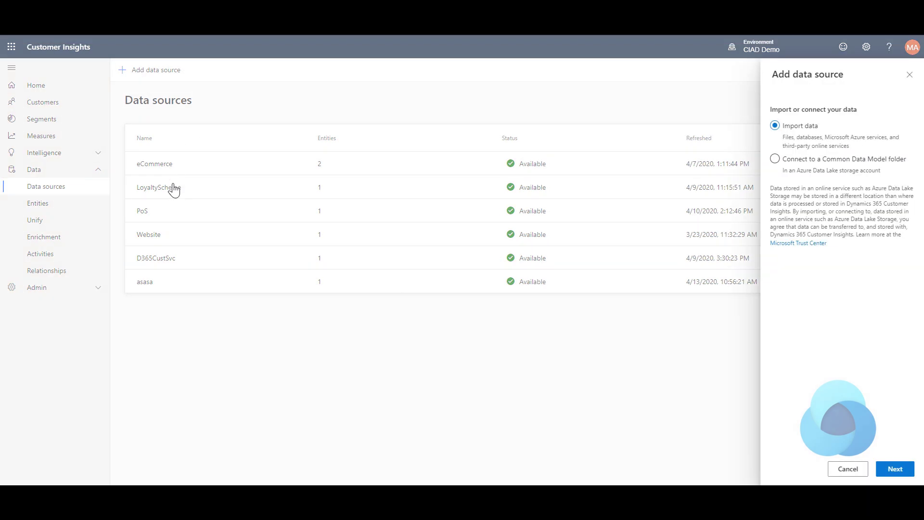
pyautogui.click(902, 470)
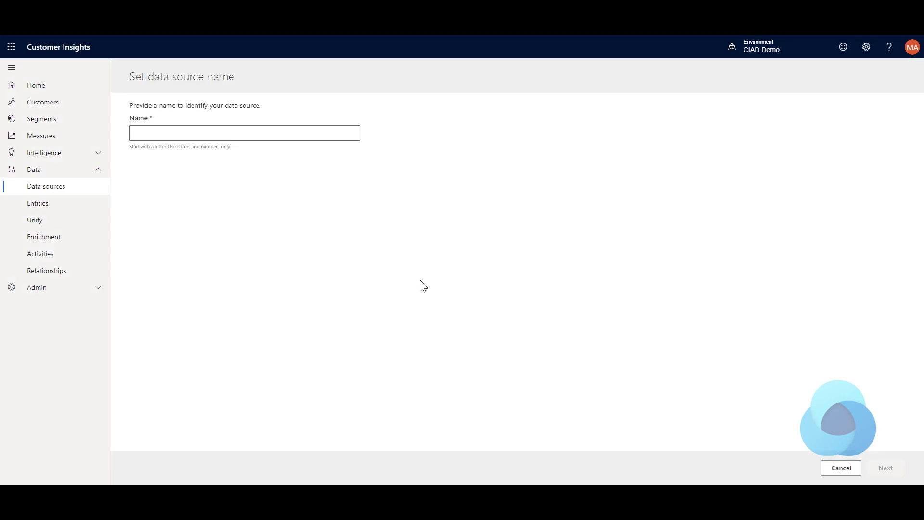
pyautogui.click(262, 138)
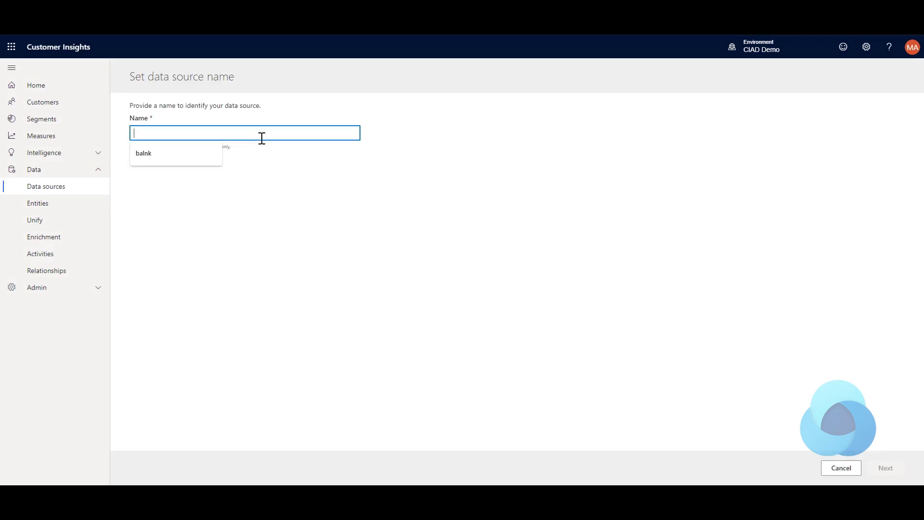
pyautogui.write('Sha')
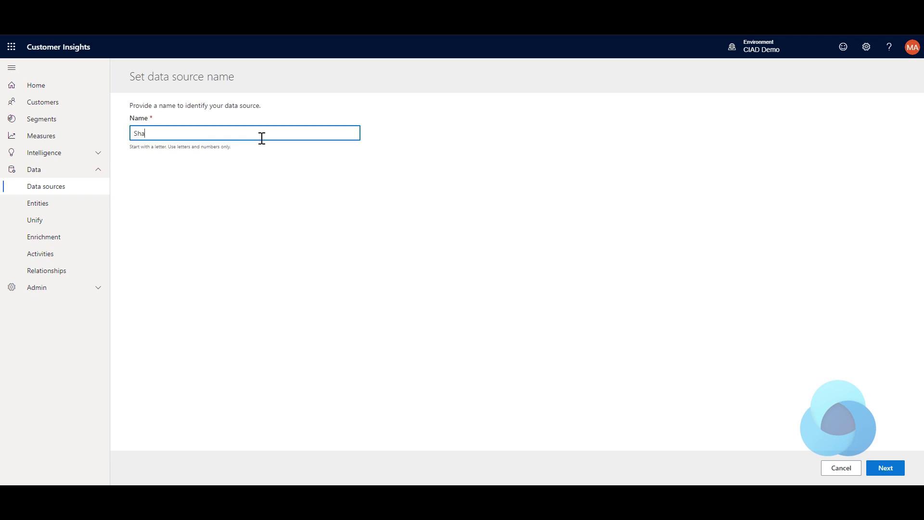
pyautogui.write('repoint')
pyautogui.press('Return')
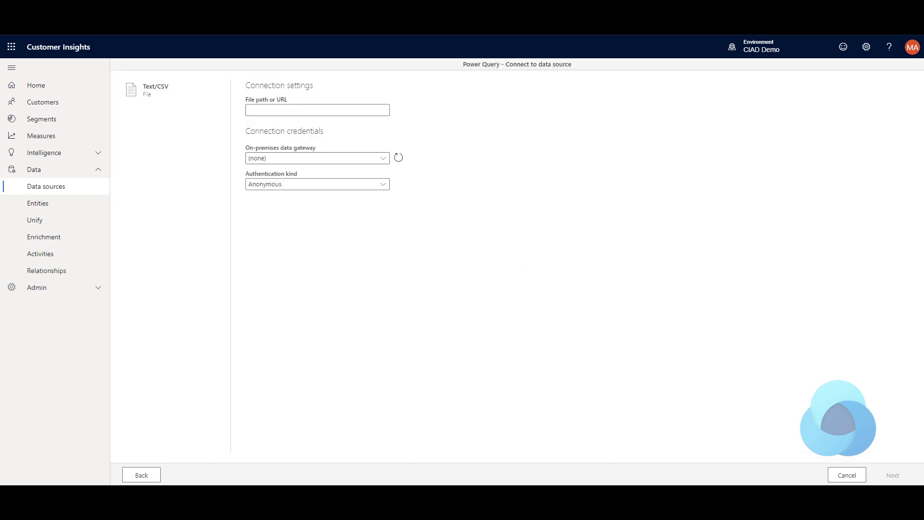
pyautogui.click(304, 109)
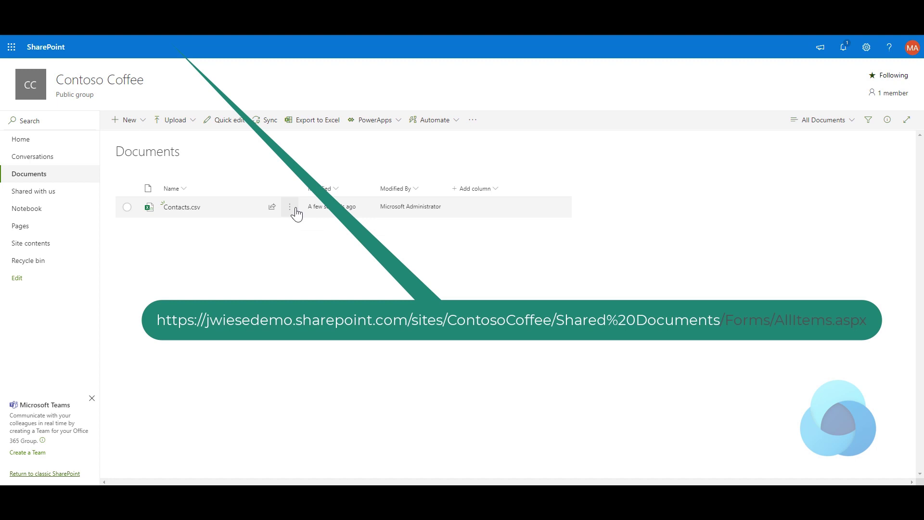
# Copy the sharing link for Contacts.csv and dismiss the 'Link copied' confirmation
pyautogui.click(290, 208)
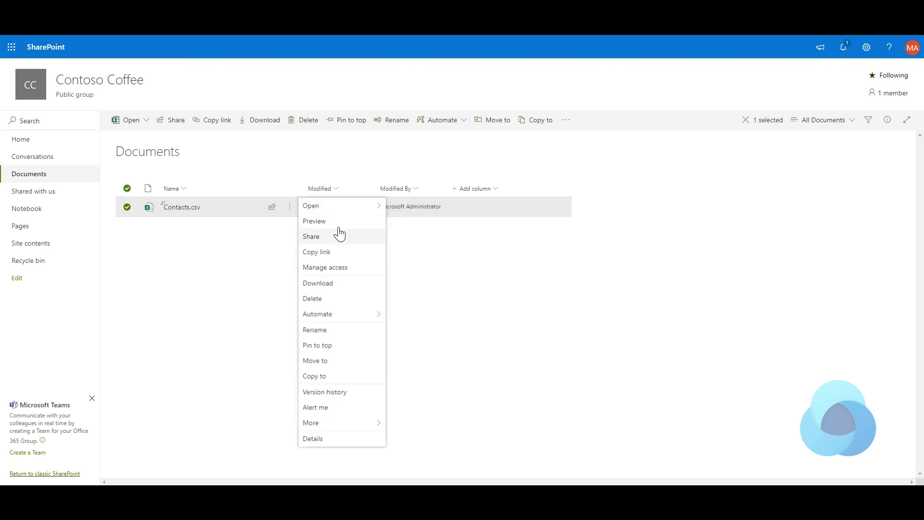
pyautogui.click(326, 253)
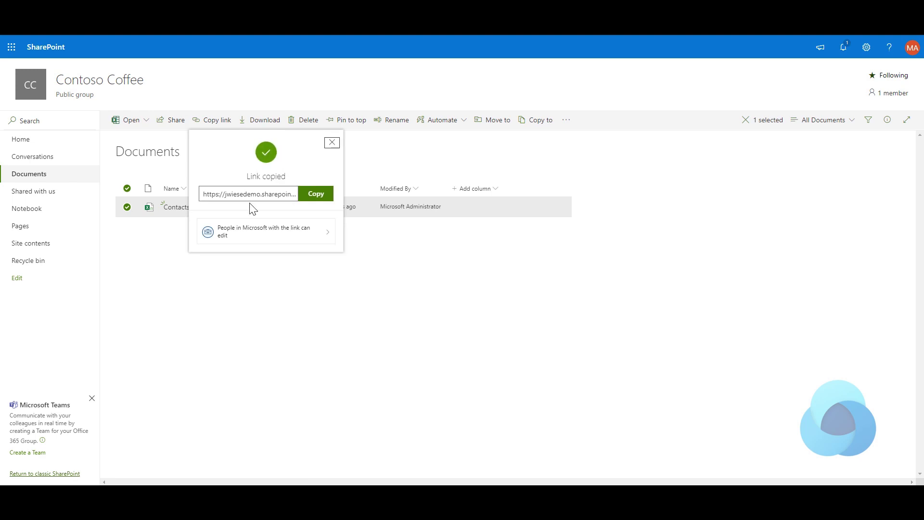
pyautogui.click(332, 144)
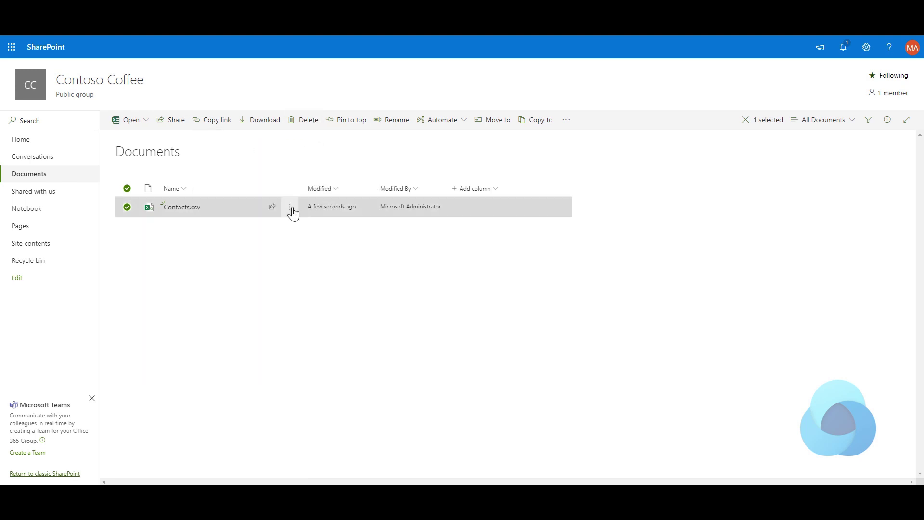
pyautogui.moveTo(293, 213)
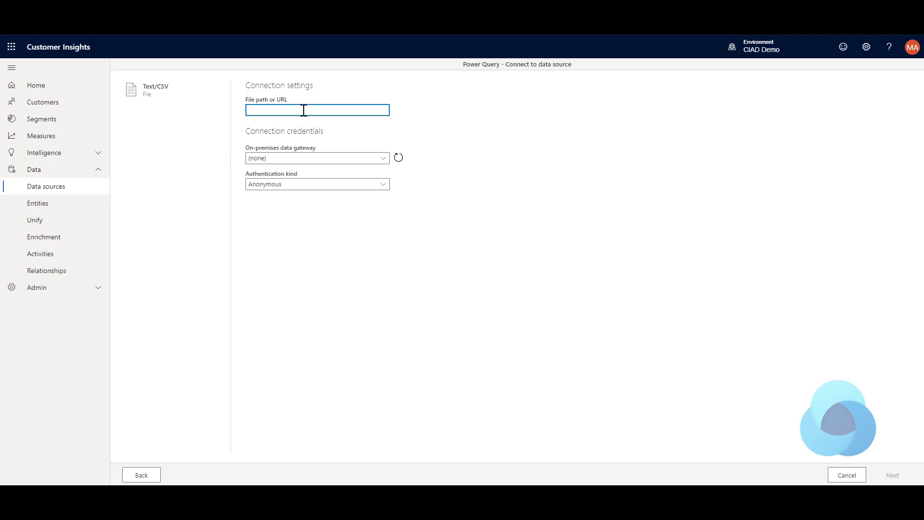
# Set the file path to the pasted SharePoint link ending in '/contacts.csv' and connect
pyautogui.hotkey('ctrl', 'v')
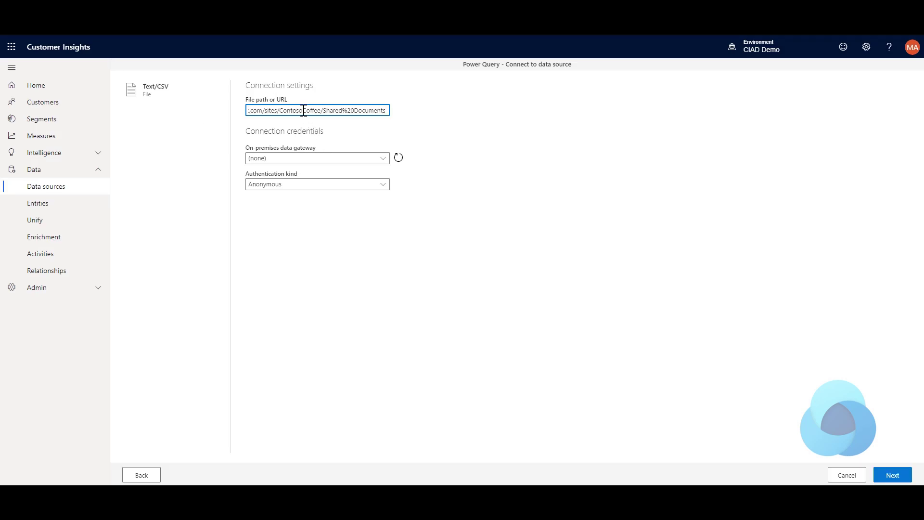
pyautogui.hotkey('shift', 'Left')
pyautogui.hotkey('shift', 'Left')
pyautogui.hotkey('shift', 'Left')
pyautogui.press('End')
pyautogui.write('/')
pyautogui.press('End')
pyautogui.write('contacts.s')
pyautogui.press('BackSpace')
pyautogui.write('cv')
pyautogui.press('BackSpace')
pyautogui.write('sv')
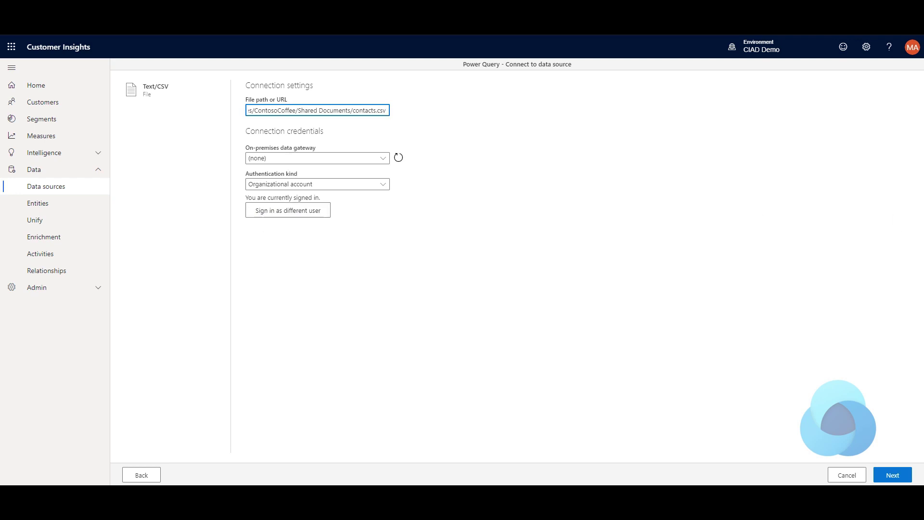
pyautogui.click(887, 476)
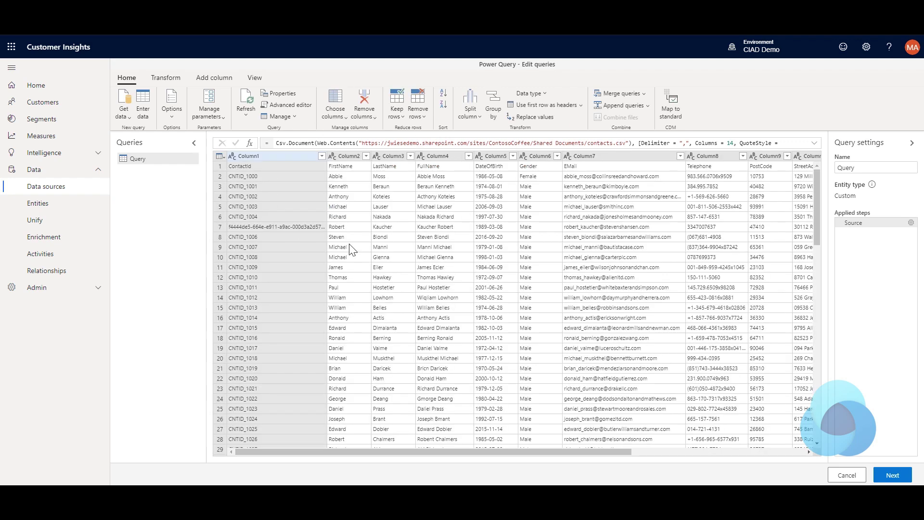
# Promote the first row to headers and make DateOfBirth a Date/Time column
pyautogui.click(152, 80)
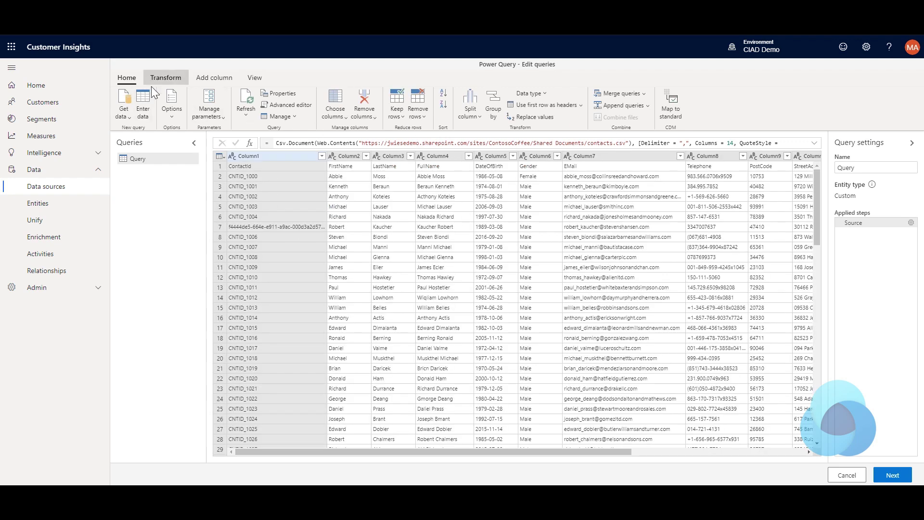
pyautogui.click(154, 96)
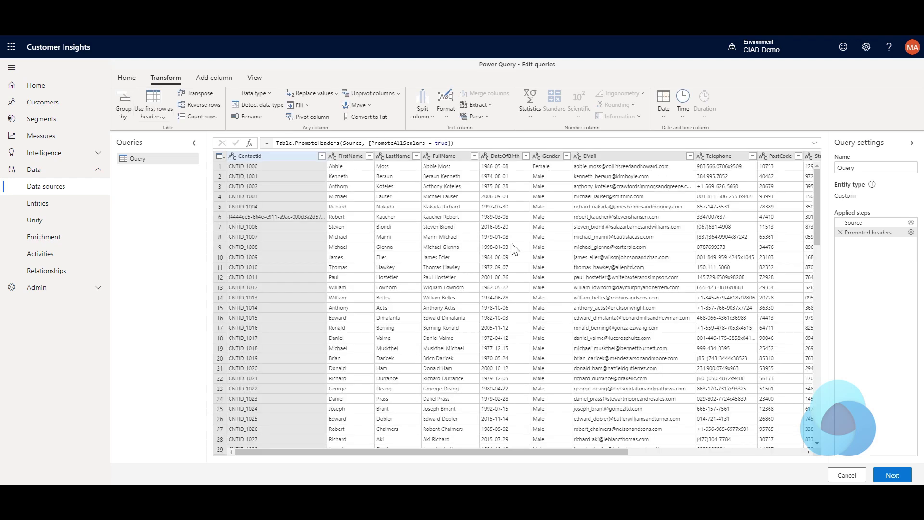
pyautogui.click(485, 156)
pyautogui.click(500, 210)
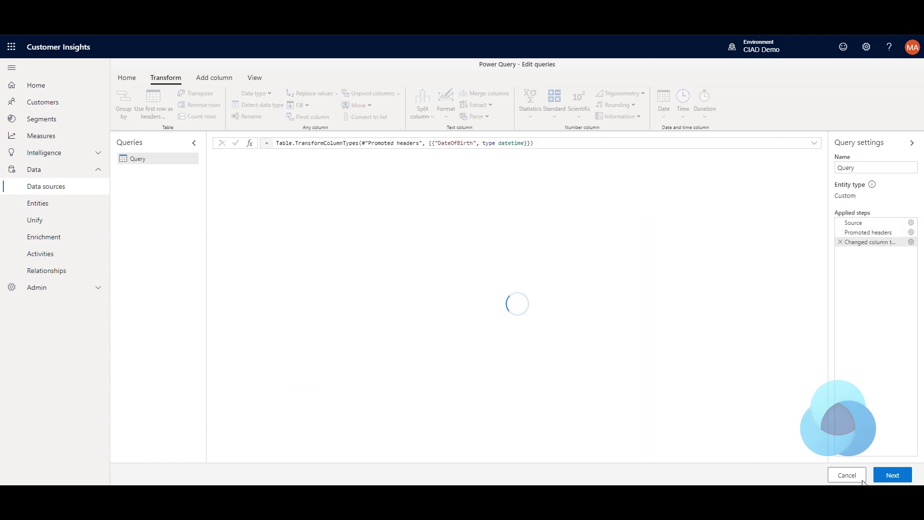
# Rename the query to 'spContacts' and continue
pyautogui.click(861, 168)
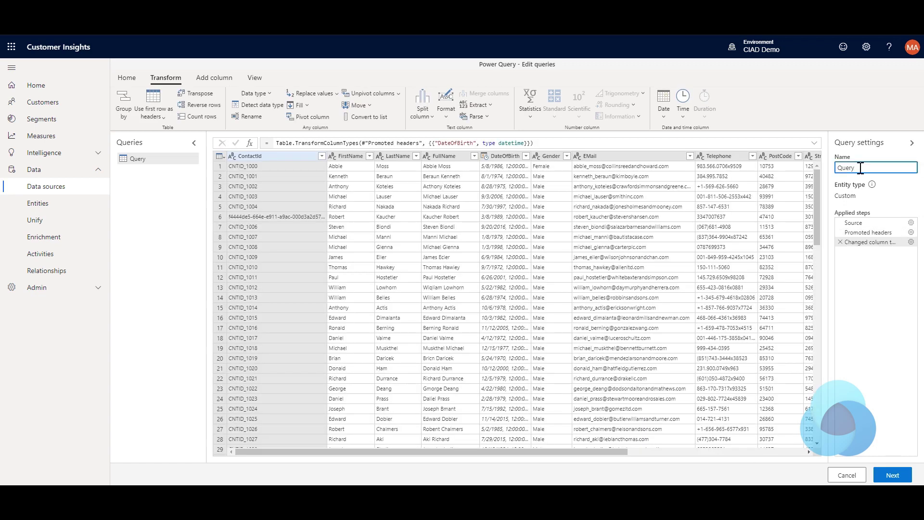
pyautogui.press('BackSpace')
pyautogui.press('BackSpace')
pyautogui.press('BackSpace')
pyautogui.press('BackSpace')
pyautogui.write('spContacts')
pyautogui.click(904, 477)
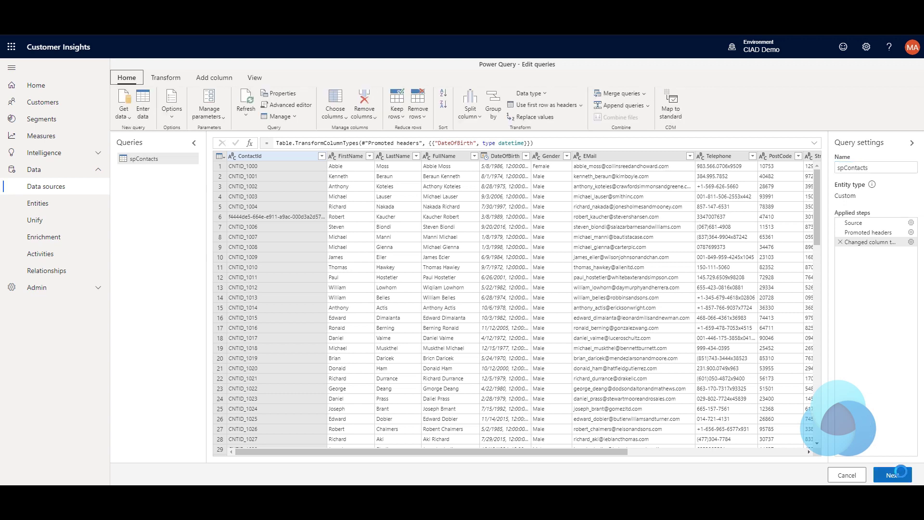